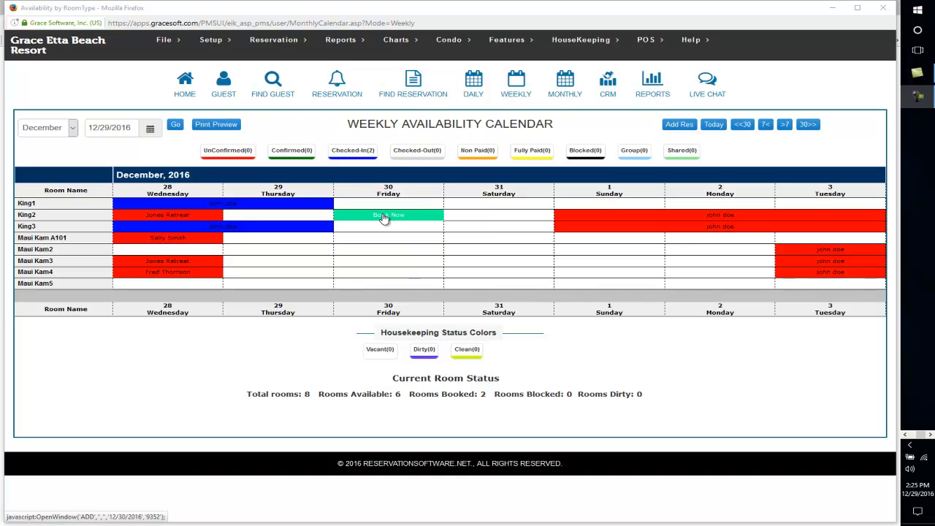
# Start a new group booking from the King2 room's December 30 slot and name the group "Johnson Retreat".
pyautogui.click(382, 218)
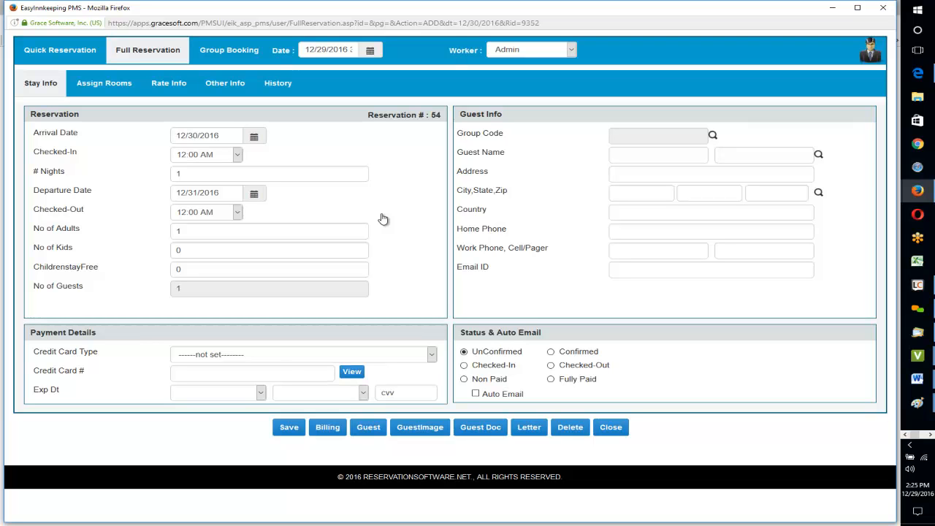
pyautogui.click(238, 57)
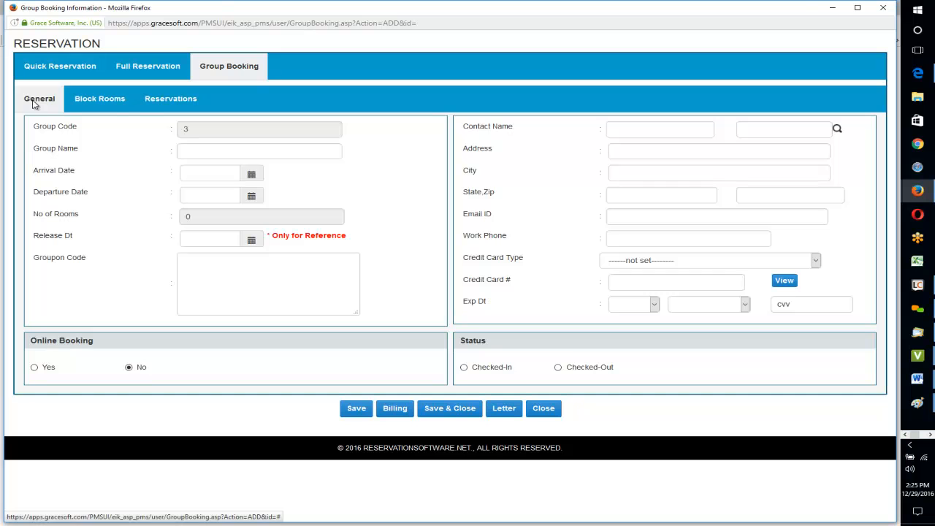
pyautogui.click(212, 154)
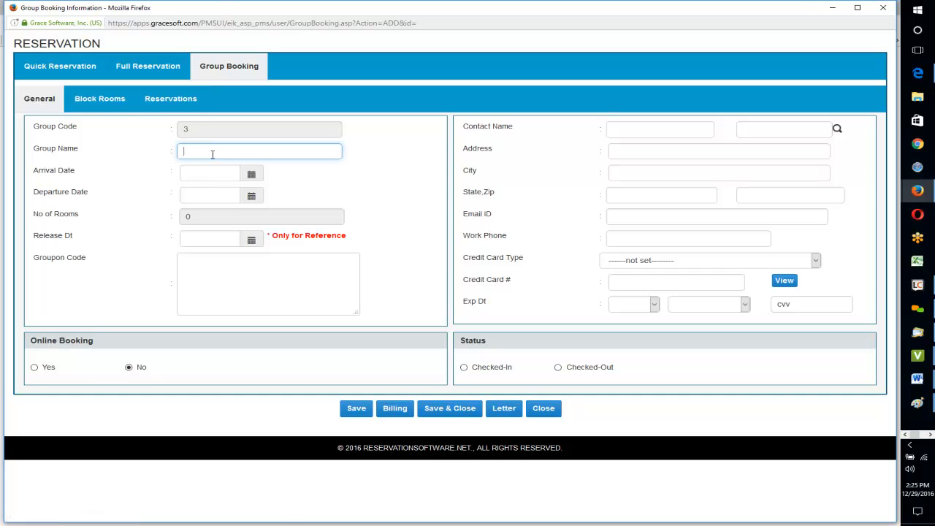
pyautogui.write('Joh')
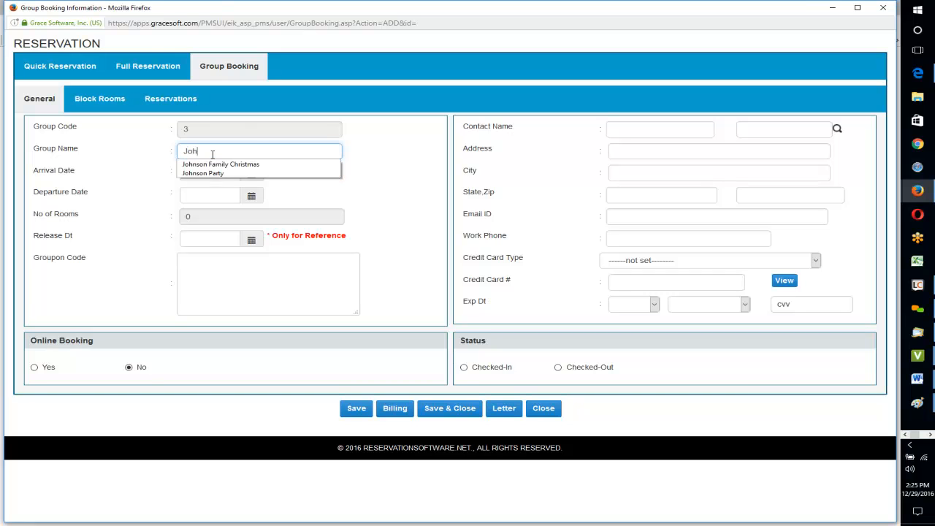
pyautogui.write('nson Retreat')
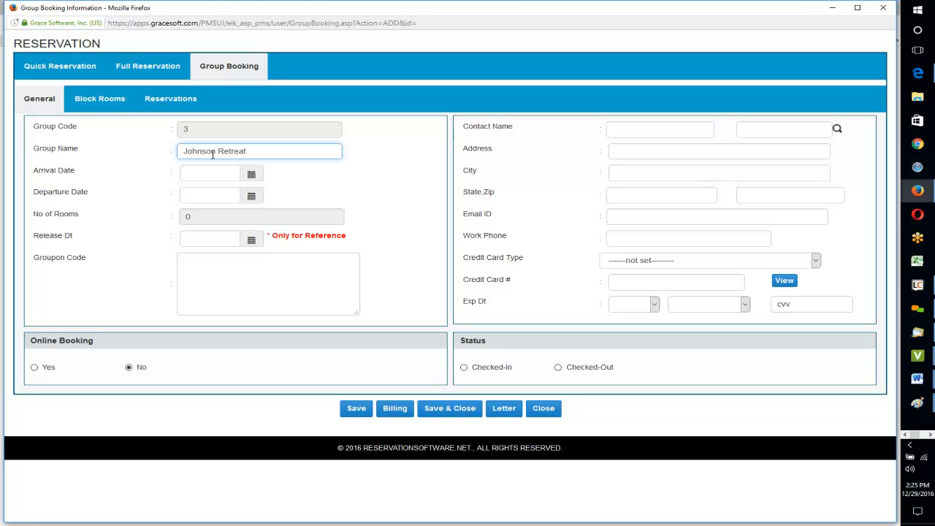
# Set the group's arrival date to 01/16/2017 and its departure date to 01/18/2017.
pyautogui.click(250, 176)
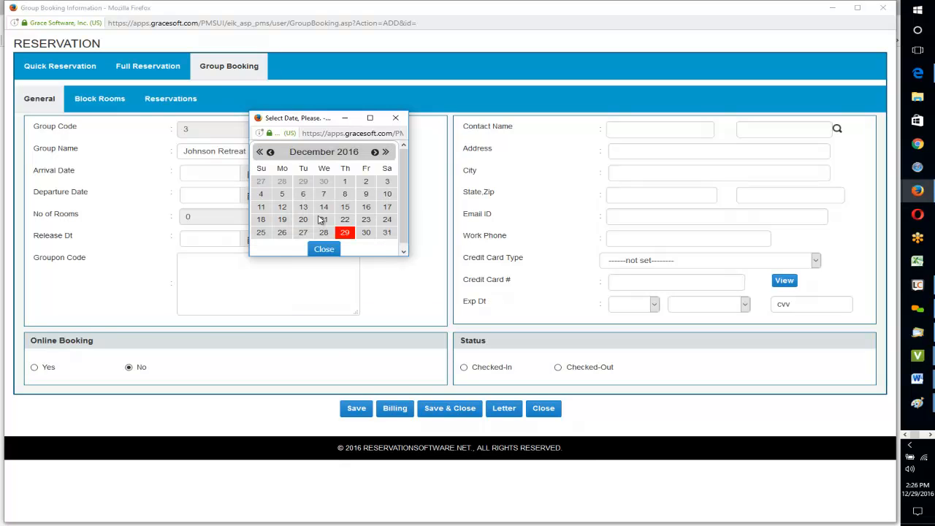
pyautogui.click(374, 153)
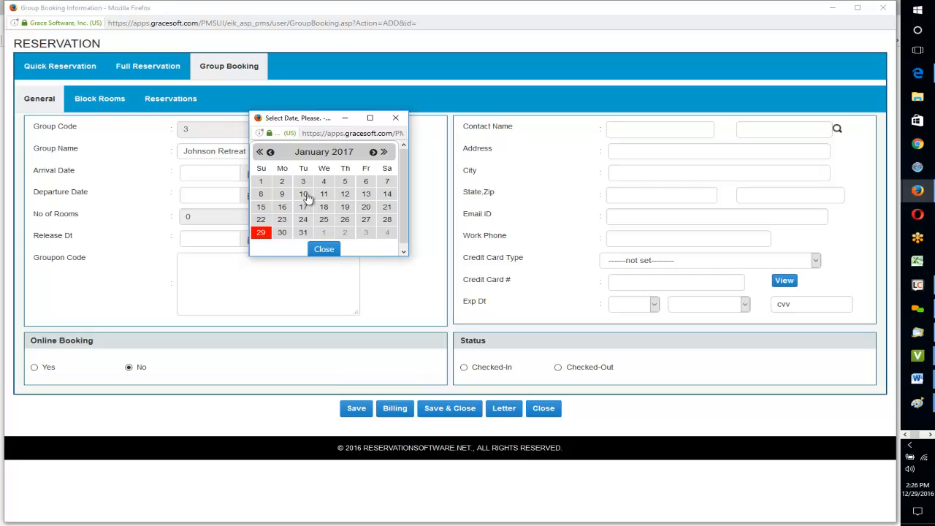
pyautogui.click(284, 208)
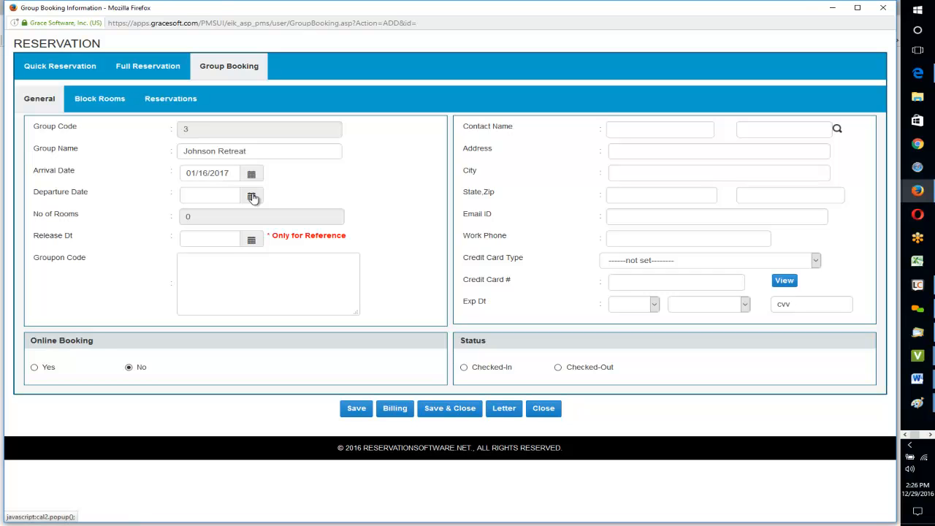
pyautogui.click(252, 198)
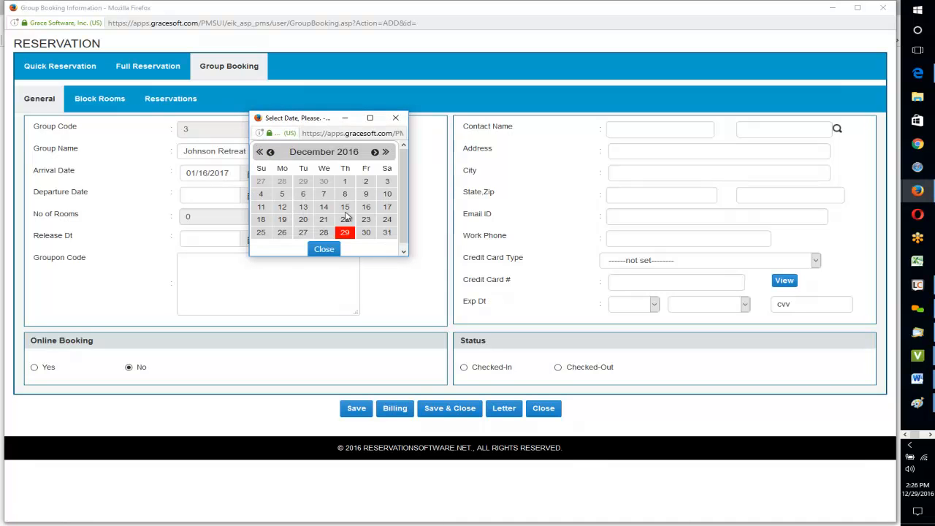
pyautogui.click(374, 153)
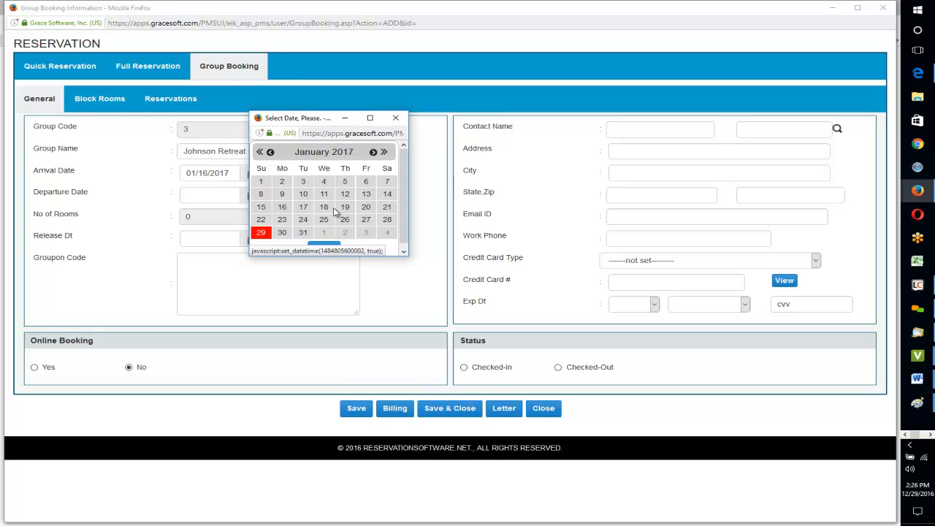
pyautogui.click(324, 207)
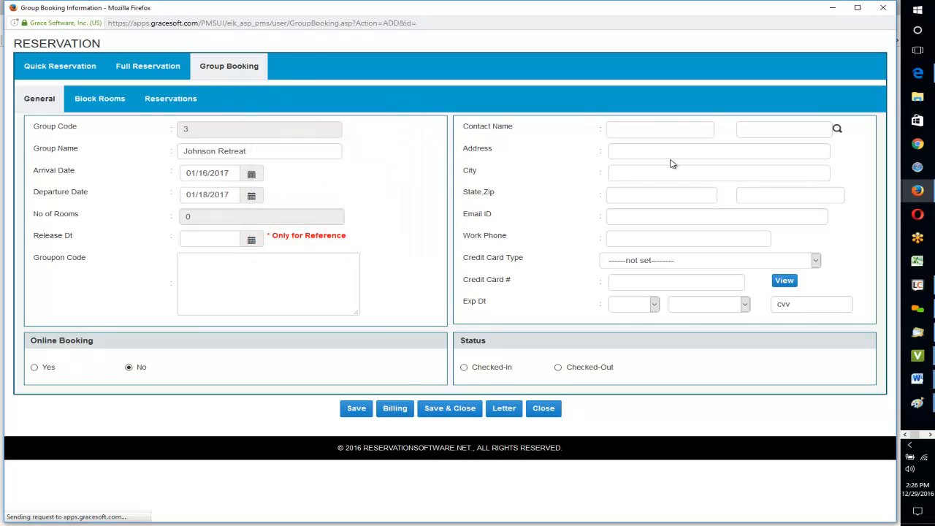
# Enter the group contact's first and last name.
pyautogui.click(639, 132)
pyautogui.write('Jim')
pyautogui.press('Tab')
pyautogui.write('Jo')
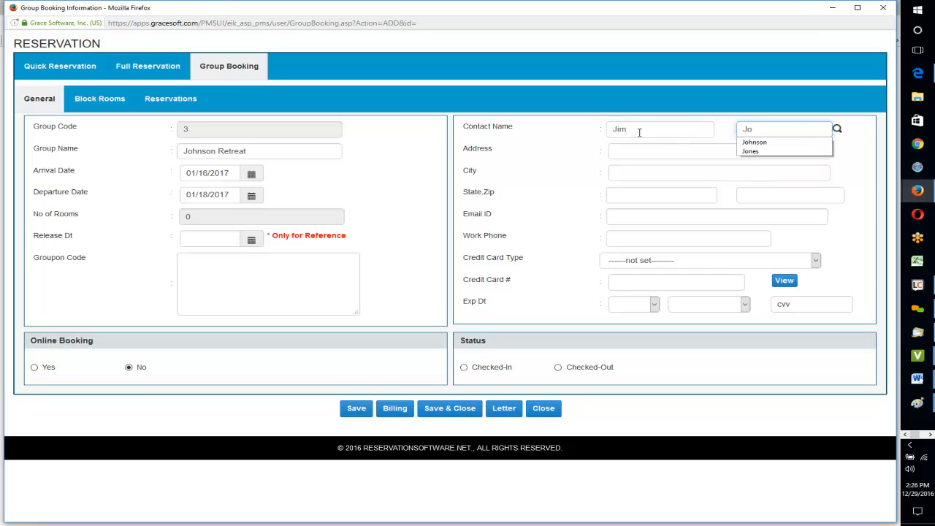
pyautogui.click(757, 144)
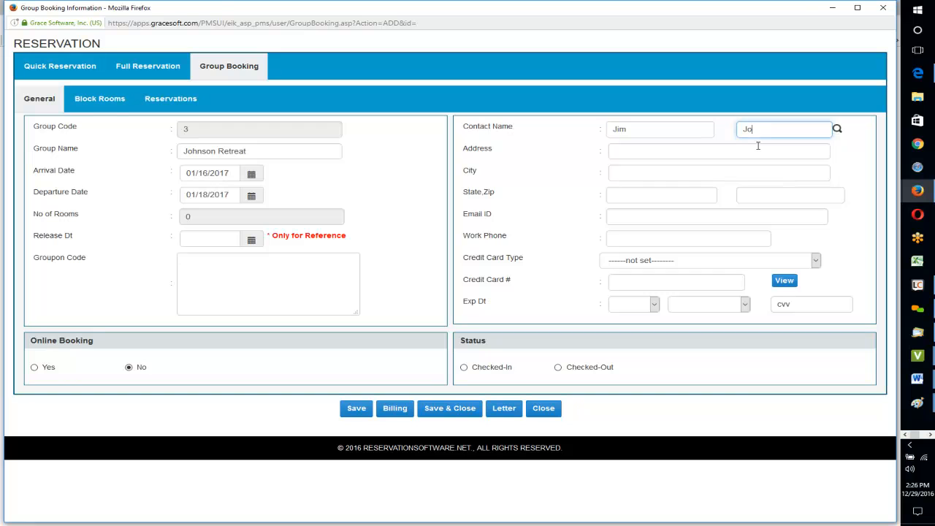
pyautogui.click(758, 145)
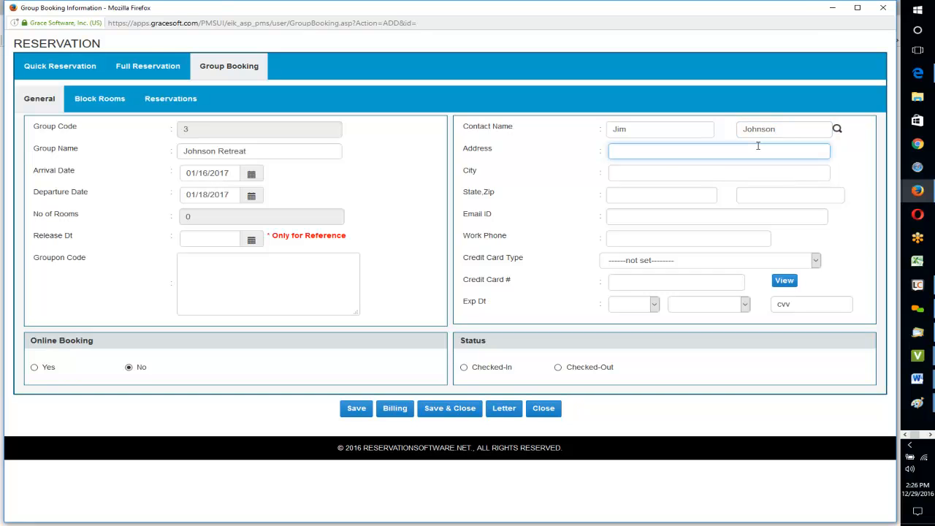
# Fill in the group contact's e-mail, leaving the address, city, state and zip blank.
pyautogui.press('Tab')
pyautogui.press('Tab')
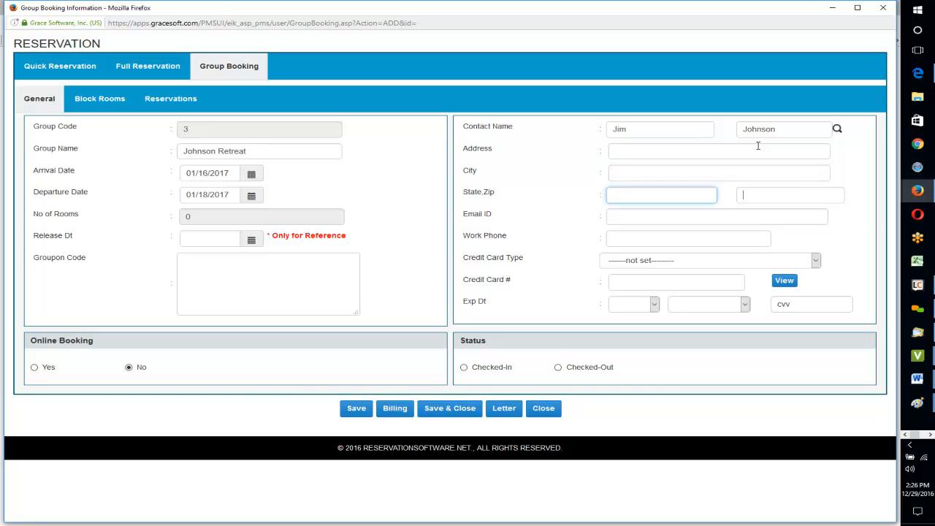
pyautogui.press('Tab')
pyautogui.write('be')
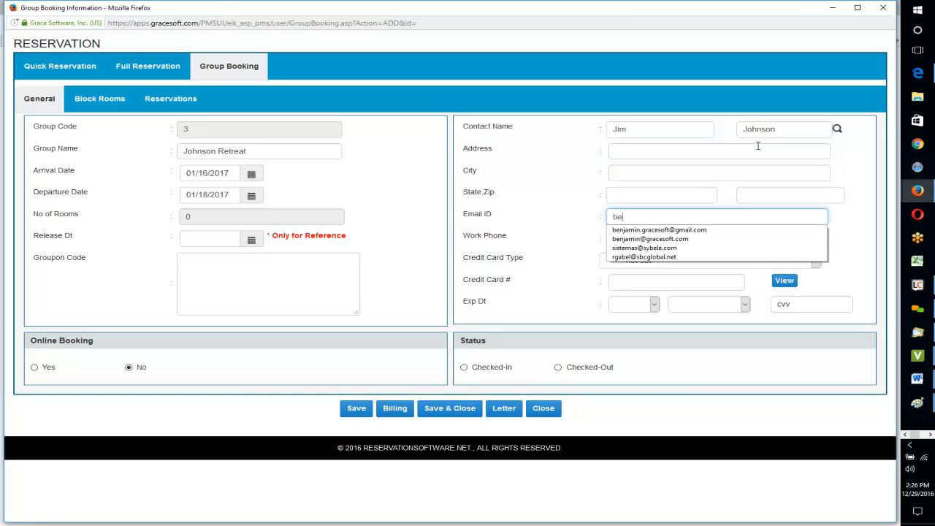
pyautogui.press('Down')
pyautogui.press('Tab')
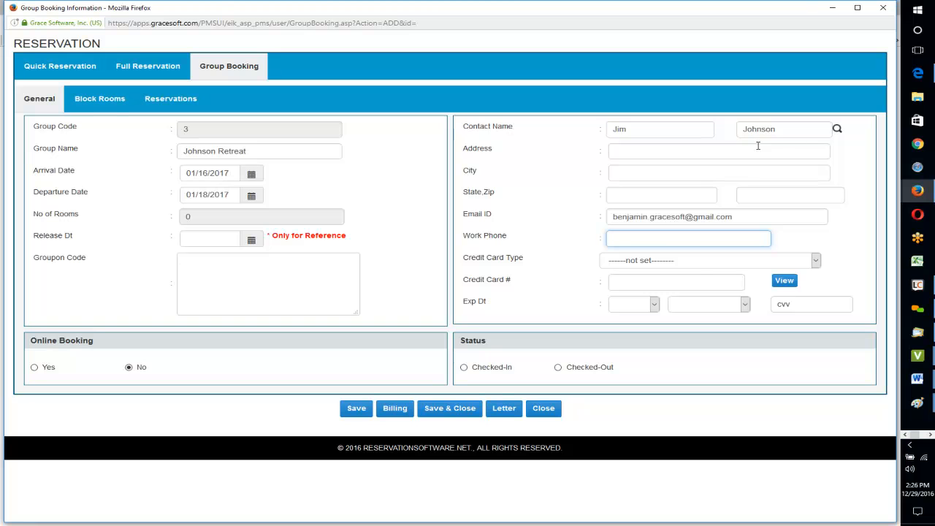
# Set the credit card type to Cash Payment and save the group booking.
pyautogui.click(687, 263)
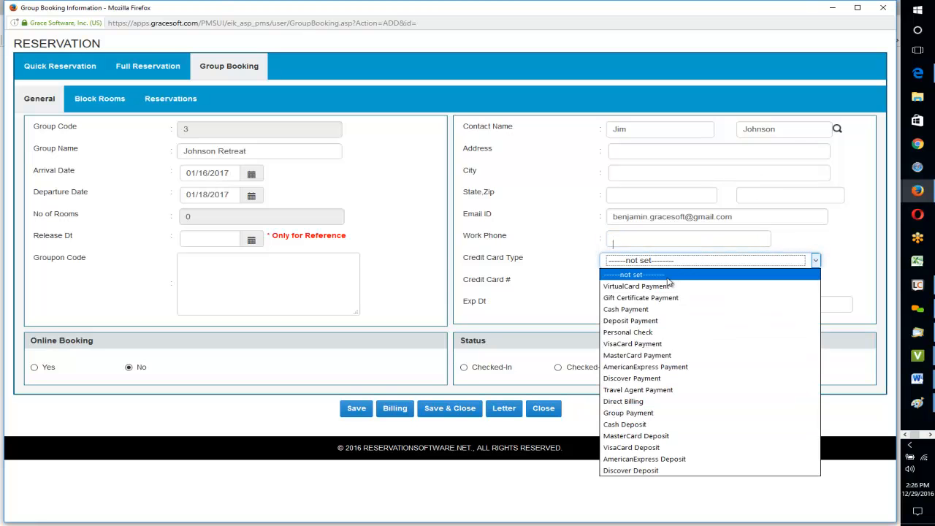
pyautogui.click(632, 310)
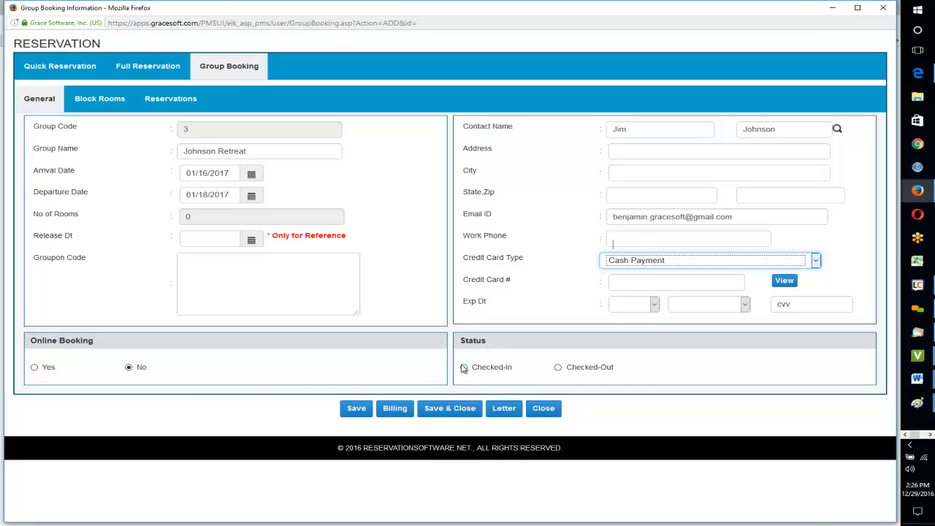
pyautogui.click(355, 413)
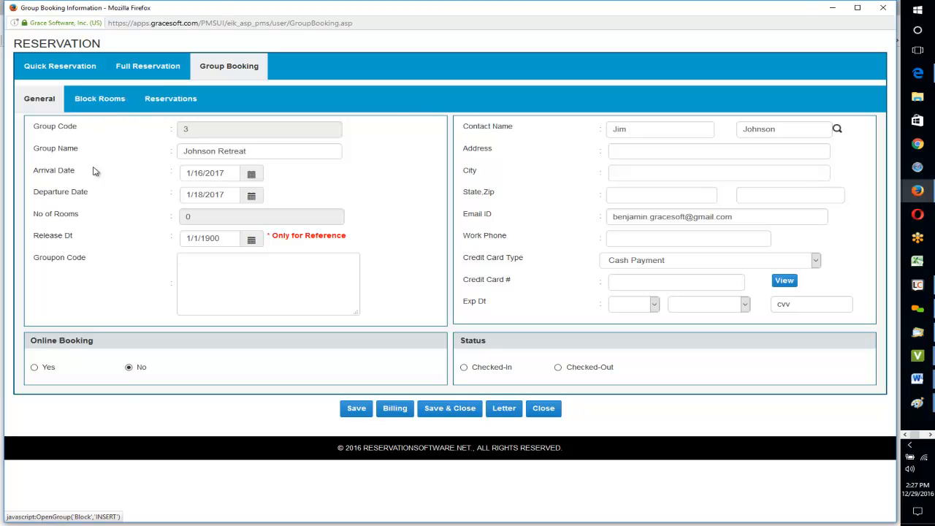
# Block the King rooms King1 and King2 for the group at the King Room Rate with 2 guests each.
pyautogui.click(86, 106)
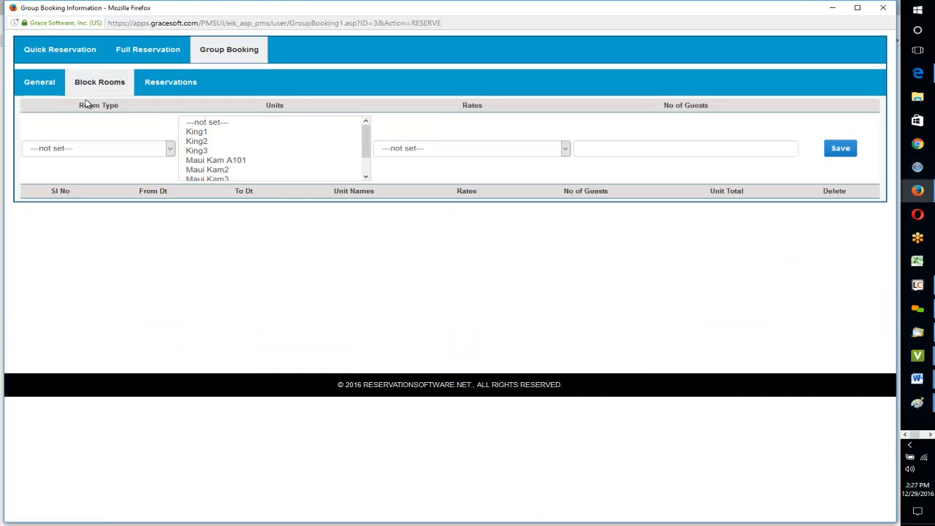
pyautogui.click(95, 148)
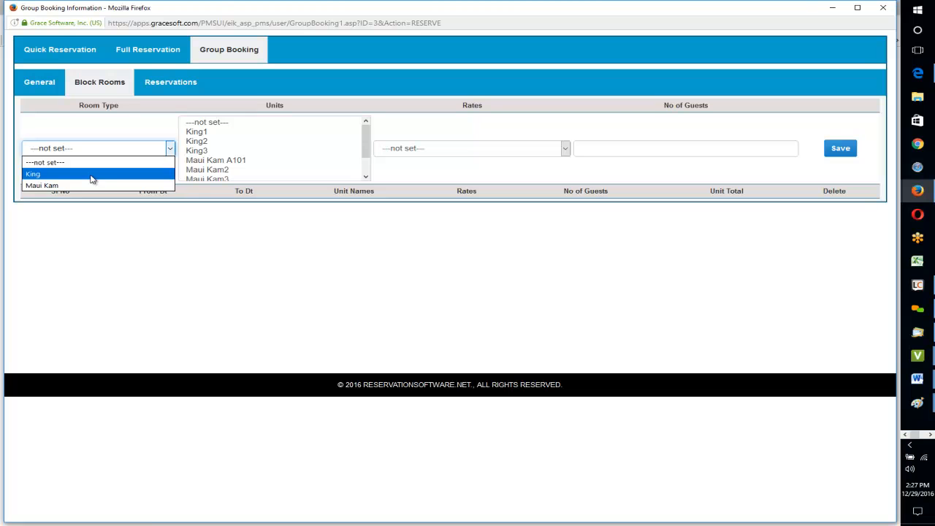
pyautogui.click(92, 175)
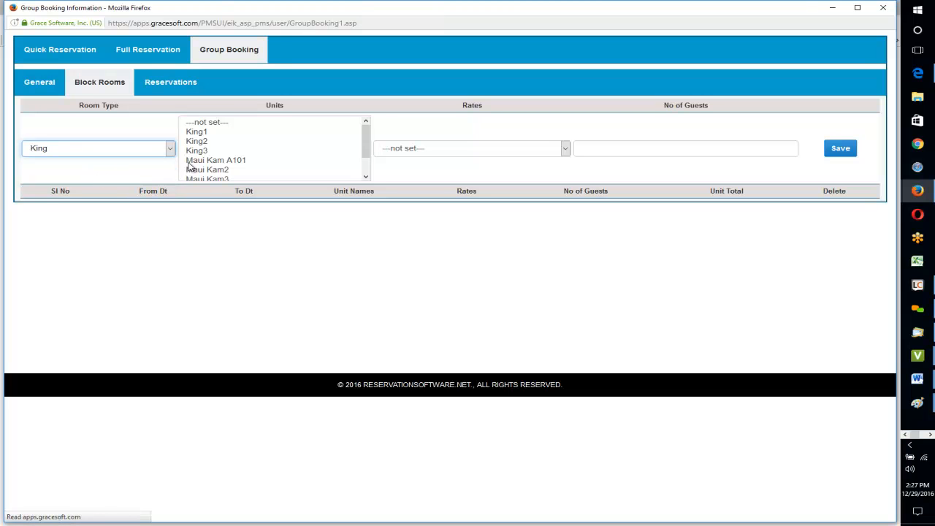
pyautogui.click(202, 133)
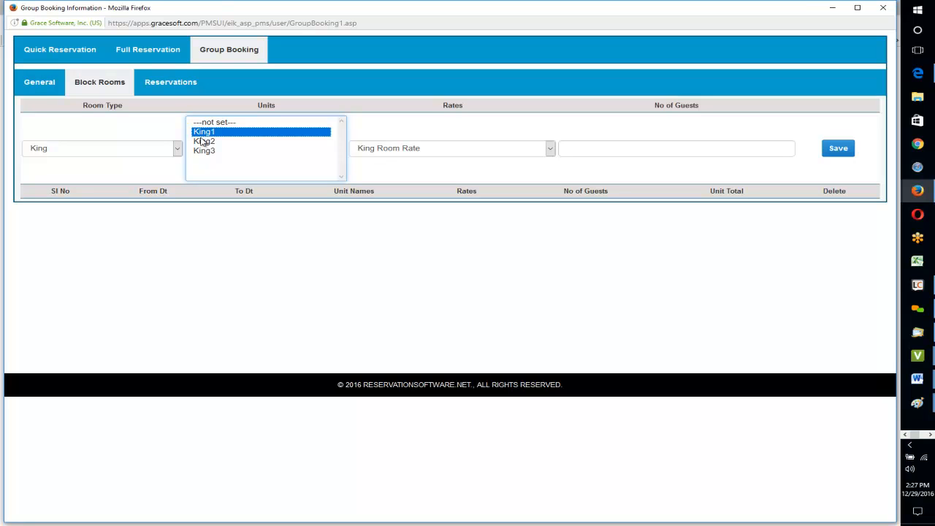
pyautogui.keyDown('ctrl'); pyautogui.click(204, 142); pyautogui.keyUp('ctrl')
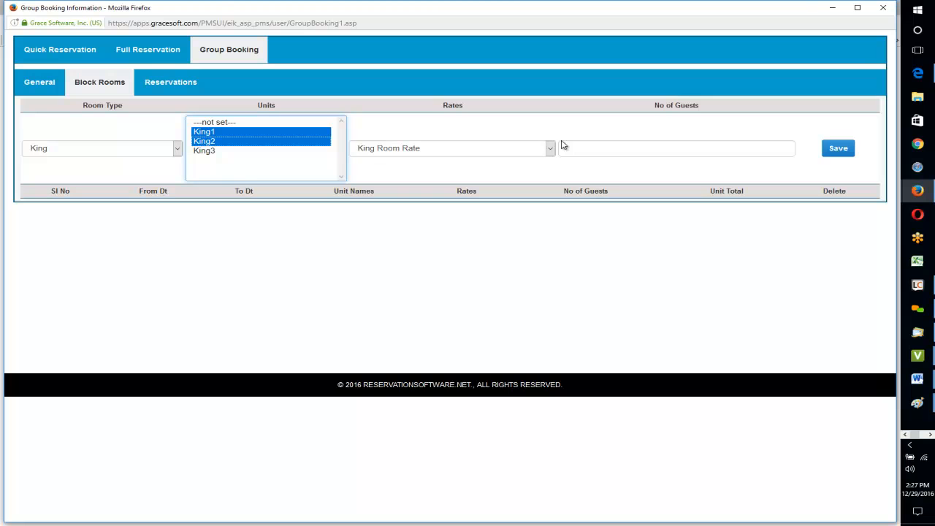
pyautogui.click(573, 143)
pyautogui.write('1')
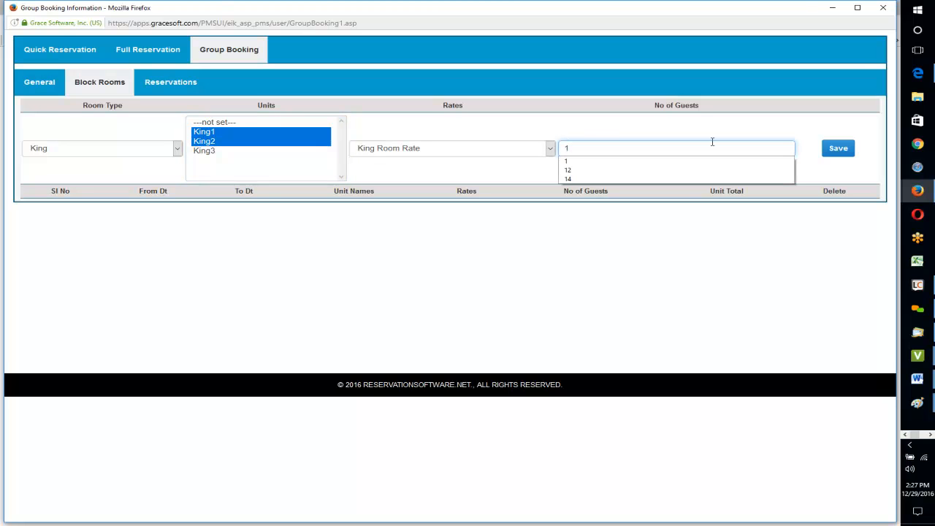
pyautogui.moveTo(684, 148); pyautogui.dragTo(522, 152)
pyautogui.write('2')
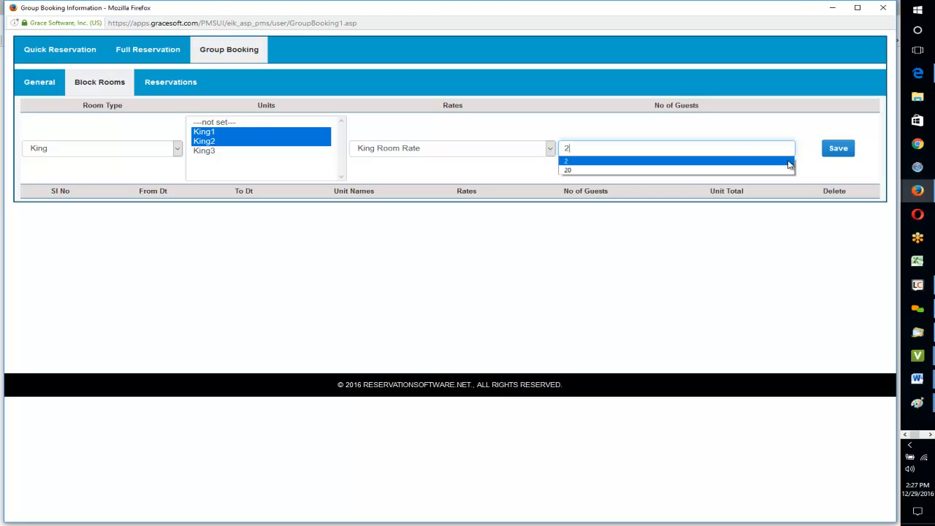
pyautogui.click(838, 149)
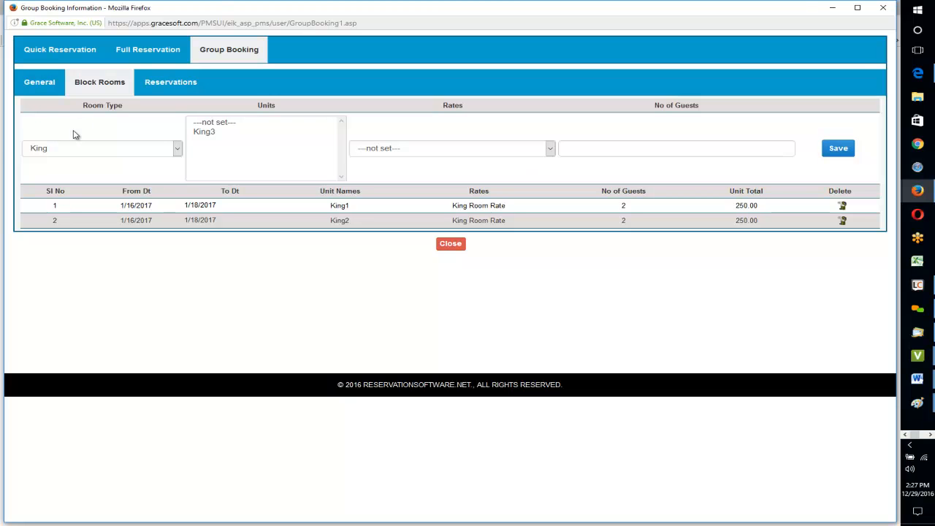
# Block the Maui Kam room Maui Kam2 for the group at the Nightly Rate with 2 guests.
pyautogui.click(70, 153)
pyautogui.click(51, 185)
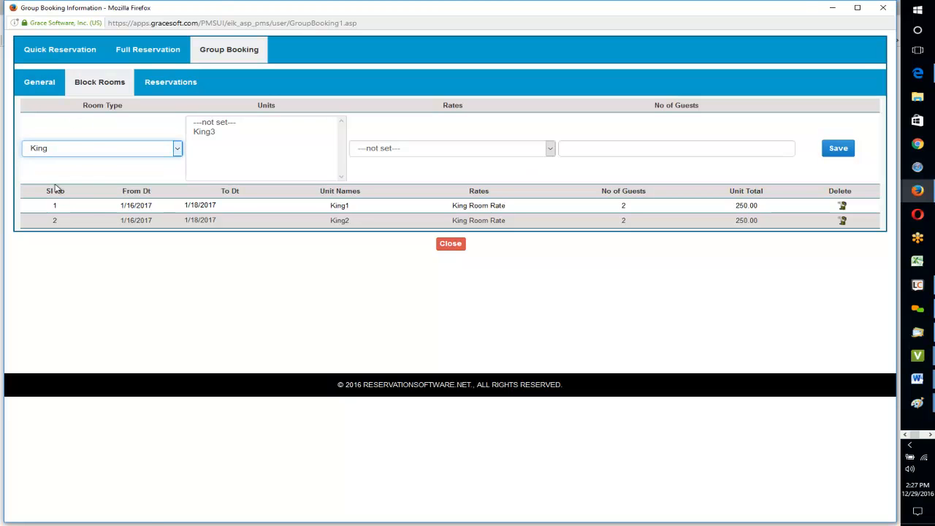
pyautogui.click(206, 143)
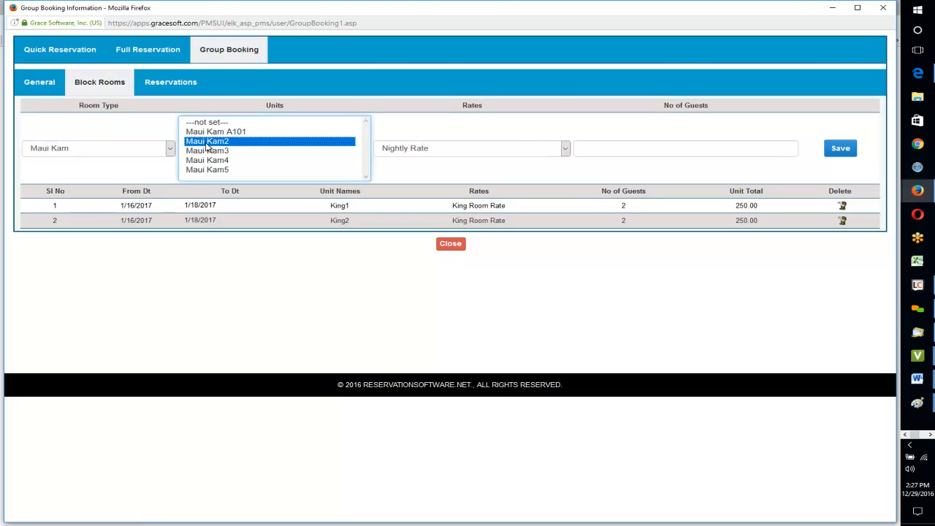
pyautogui.click(613, 149)
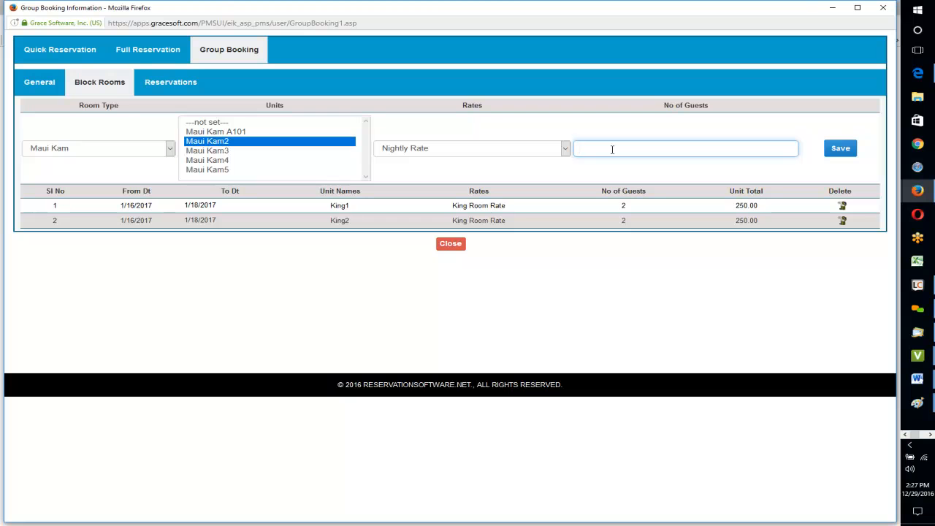
pyautogui.write('2')
pyautogui.click(839, 149)
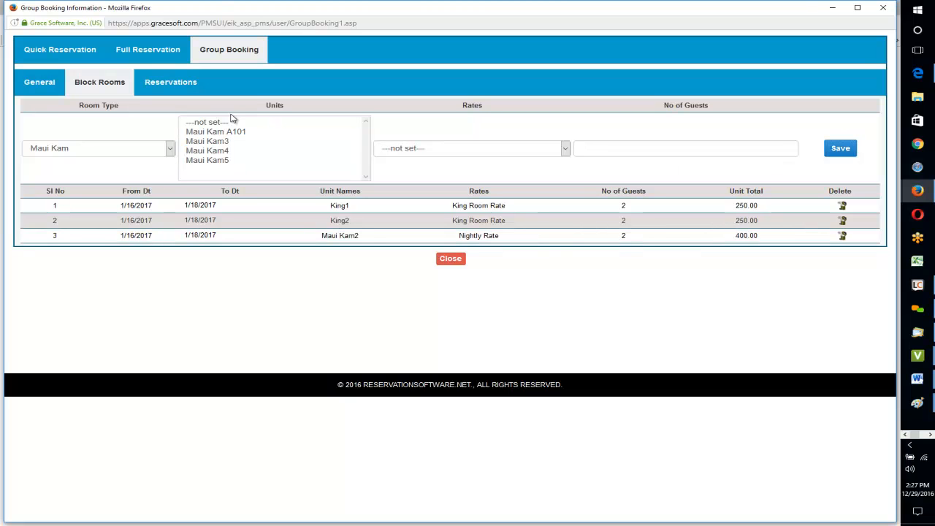
# Block the room Maui Kam3 for the group at the Nightly Rate with 1 guest.
pyautogui.click(221, 143)
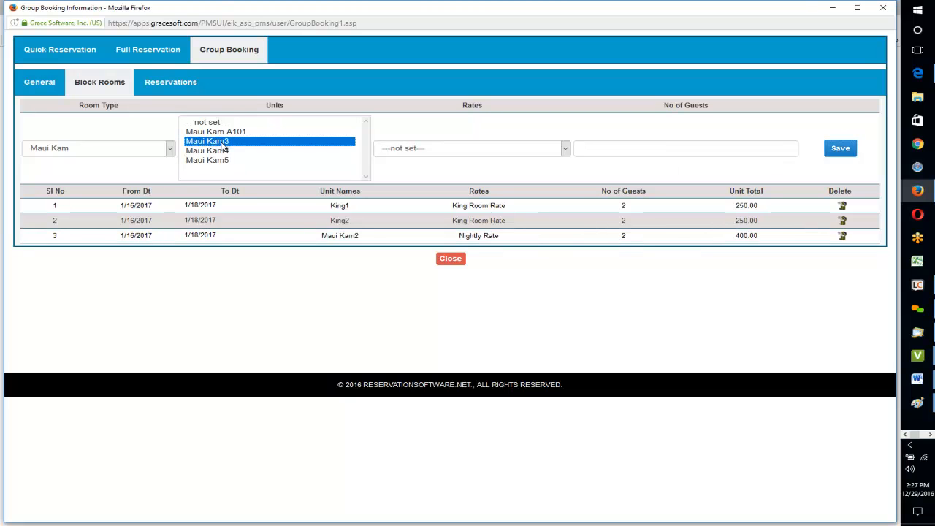
pyautogui.click(588, 146)
pyautogui.write('1')
pyautogui.click(841, 150)
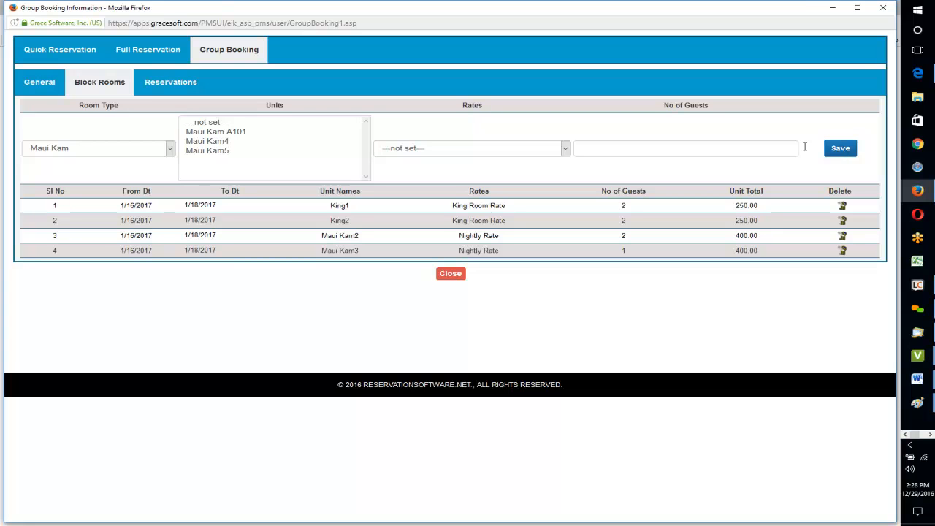
# Start a new reservation under the group's reservations for room King1 with 2 guests, keeping the group contact as guest.
pyautogui.click(169, 83)
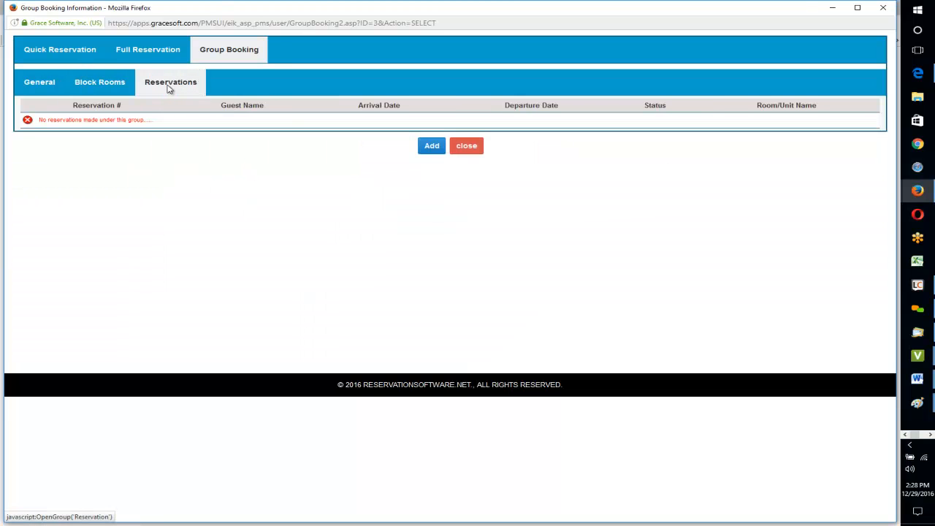
pyautogui.click(431, 148)
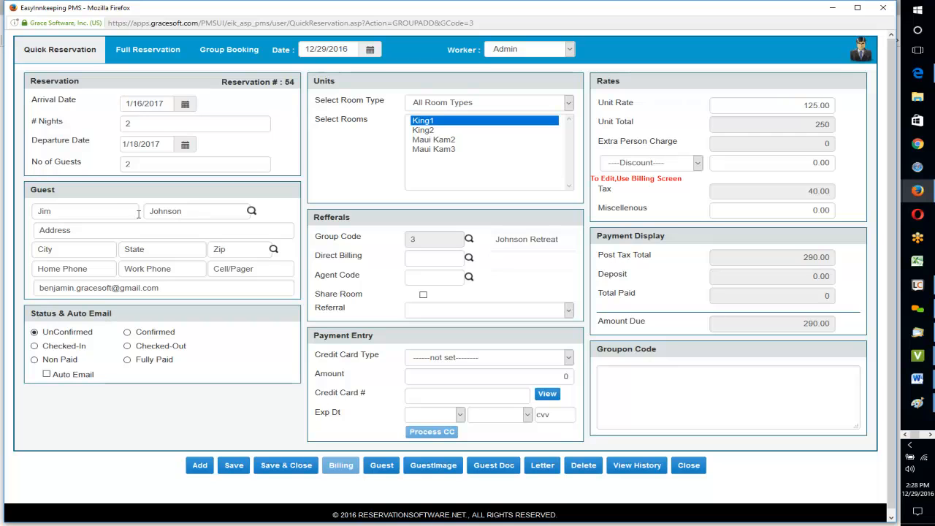
pyautogui.click(41, 212)
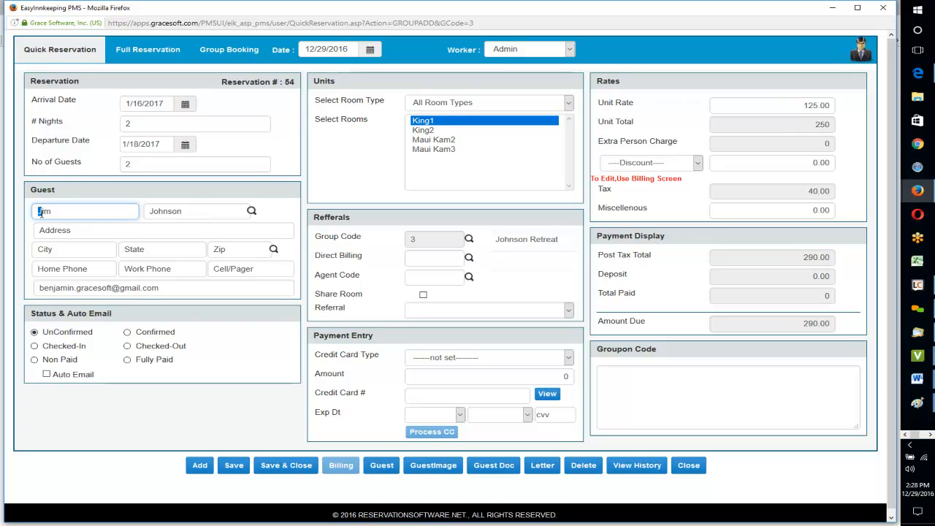
pyautogui.click(41, 213)
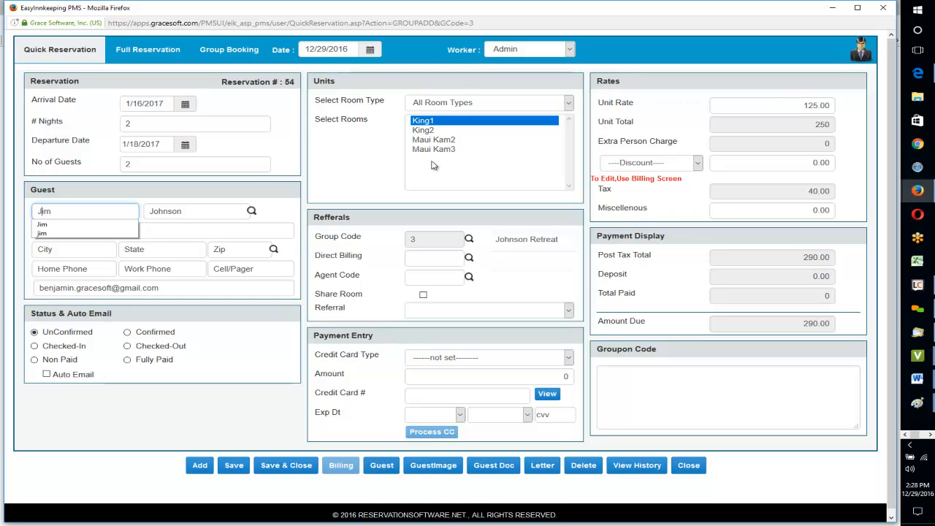
pyautogui.click(86, 211)
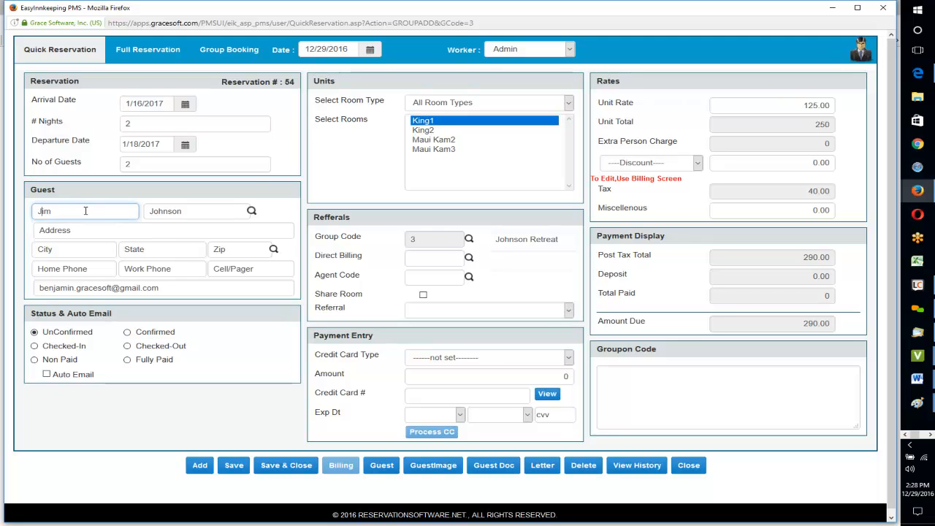
# Set the King1 reservation's credit card type to Cash Payment, save the reservation and close it.
pyautogui.click(238, 466)
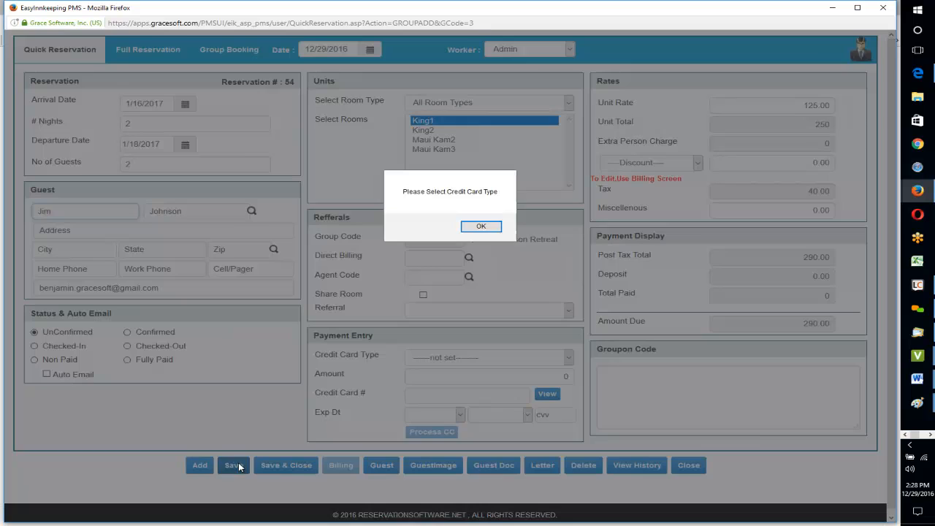
pyautogui.click(481, 285)
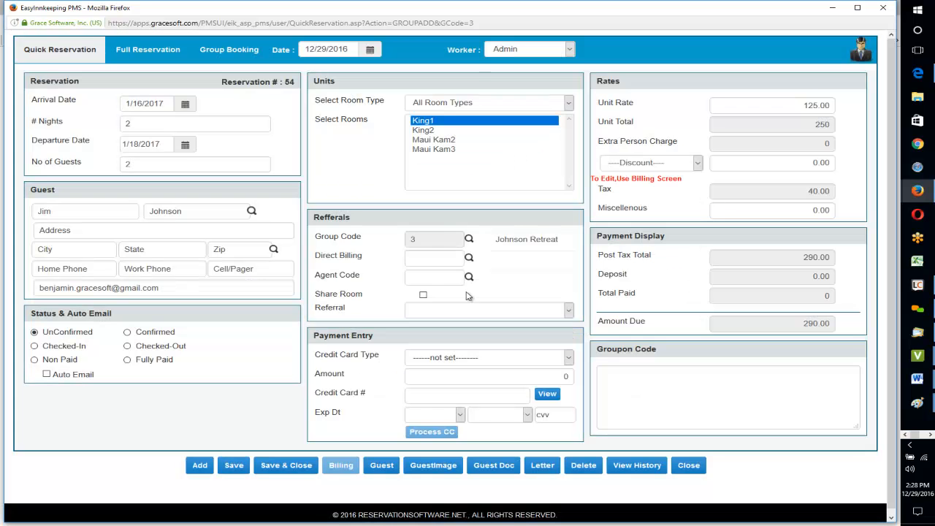
pyautogui.click(446, 357)
pyautogui.click(443, 181)
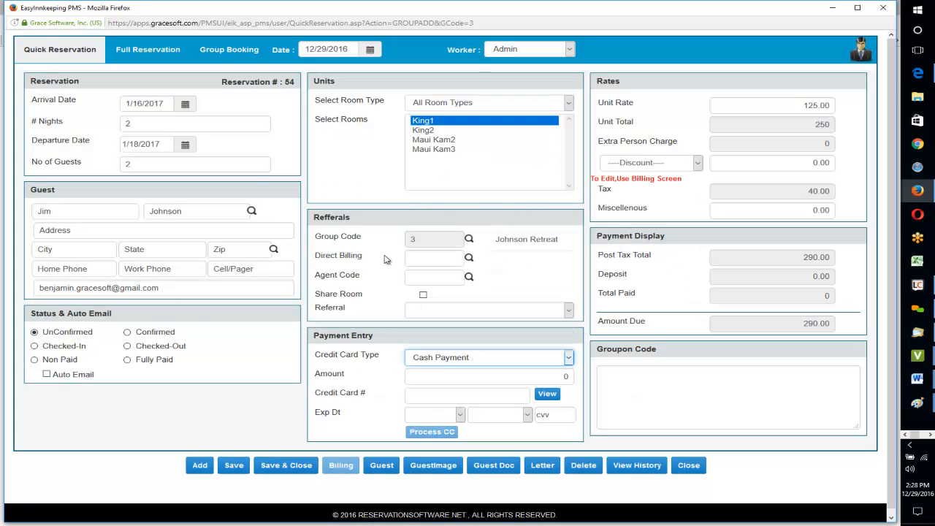
pyautogui.click(235, 466)
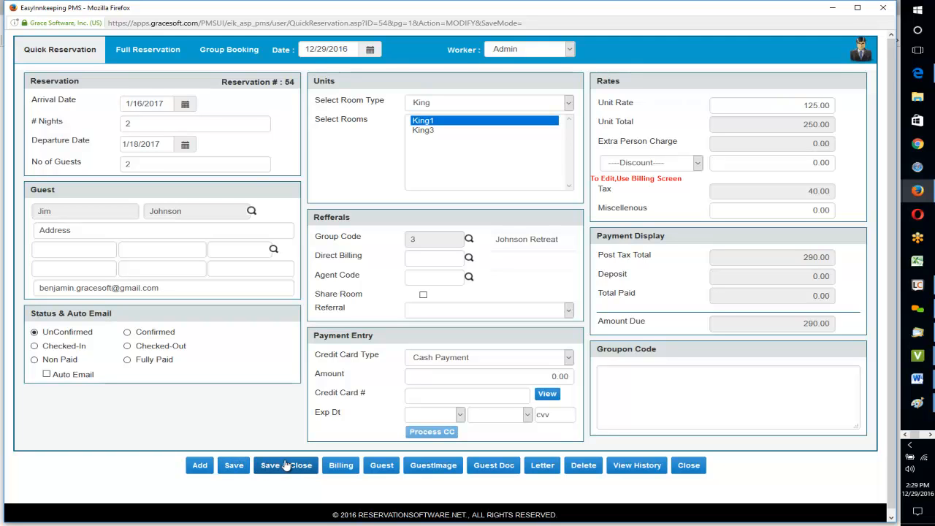
pyautogui.click(701, 468)
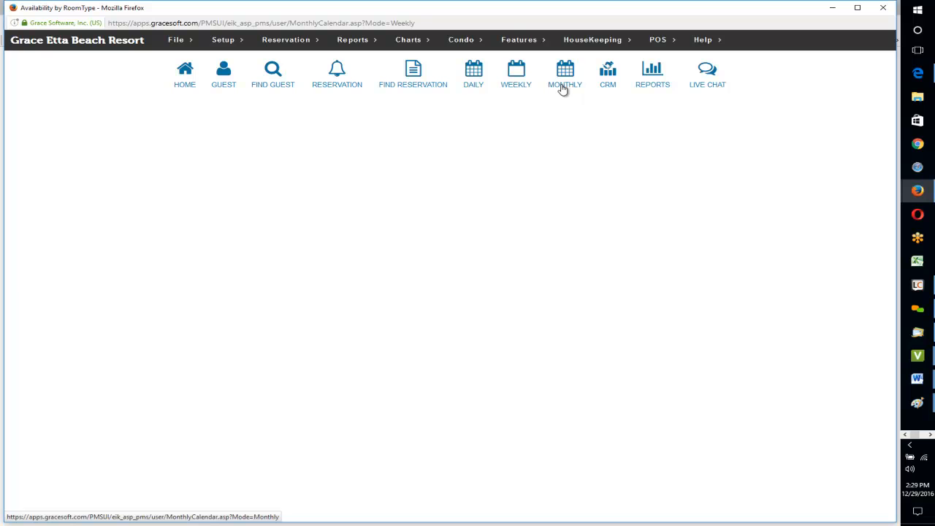
# Show the monthly availability calendar and view the reservation information for King1 on January 16, 2017.
pyautogui.click(562, 88)
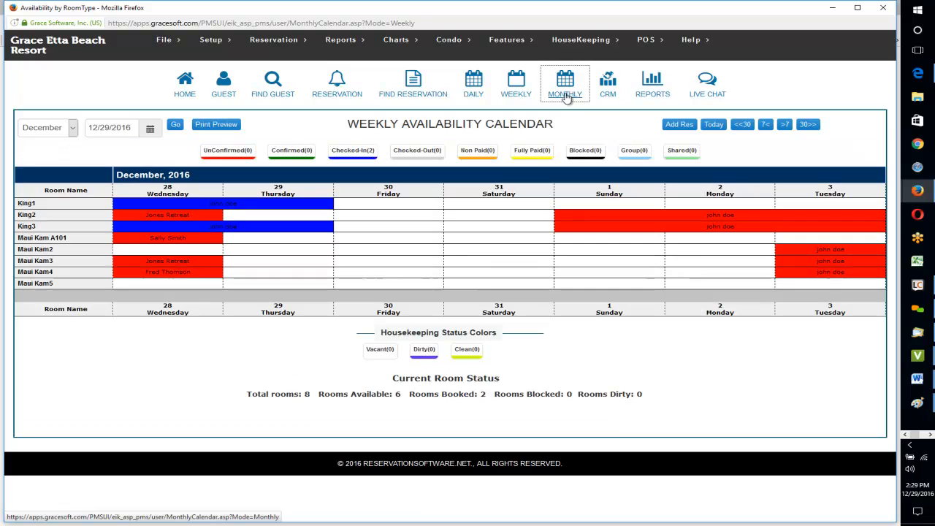
pyautogui.click(566, 97)
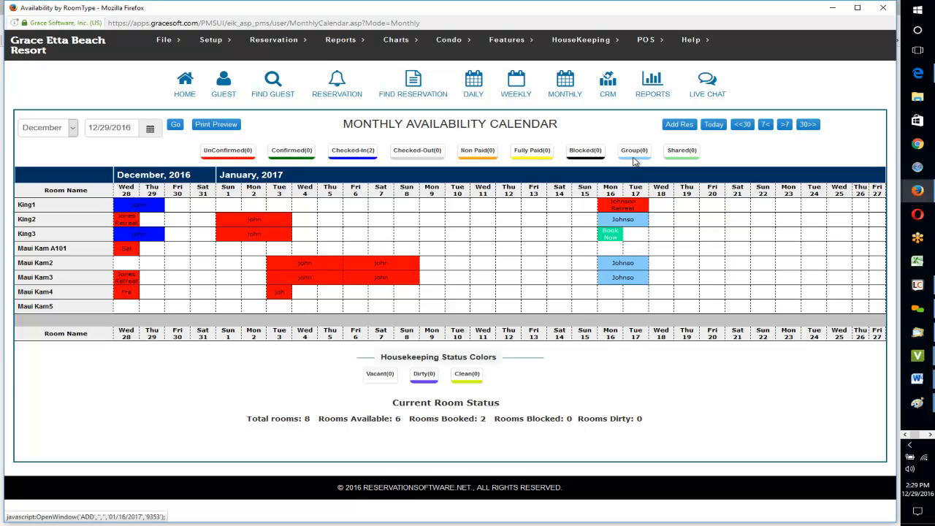
pyautogui.moveTo(633, 213)
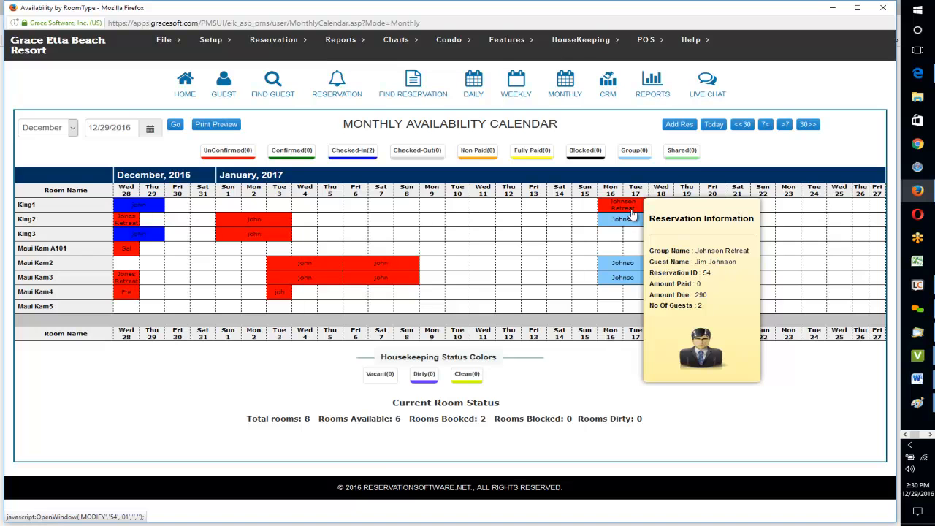
# Open the group booking from its Maui Kam2 block on the calendar, review its blocked rooms and reservations, and close it.
pyautogui.click(620, 263)
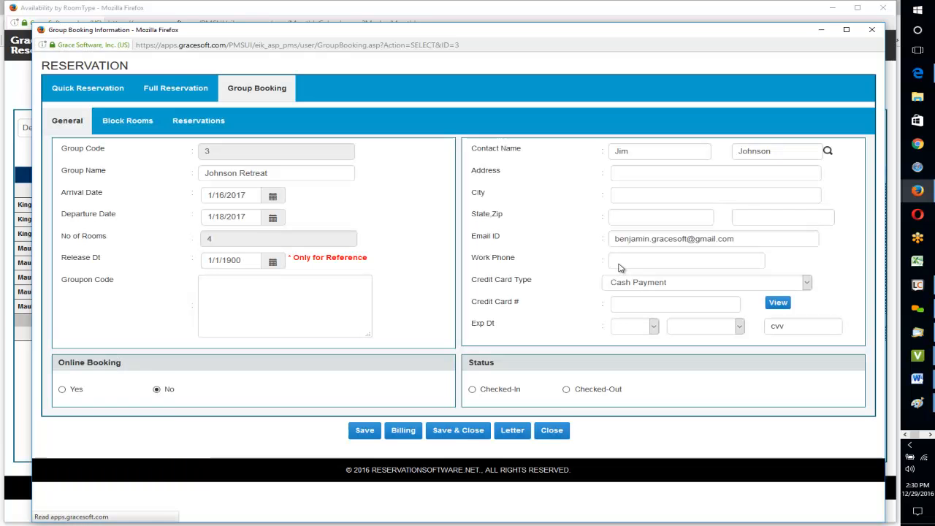
pyautogui.click(127, 124)
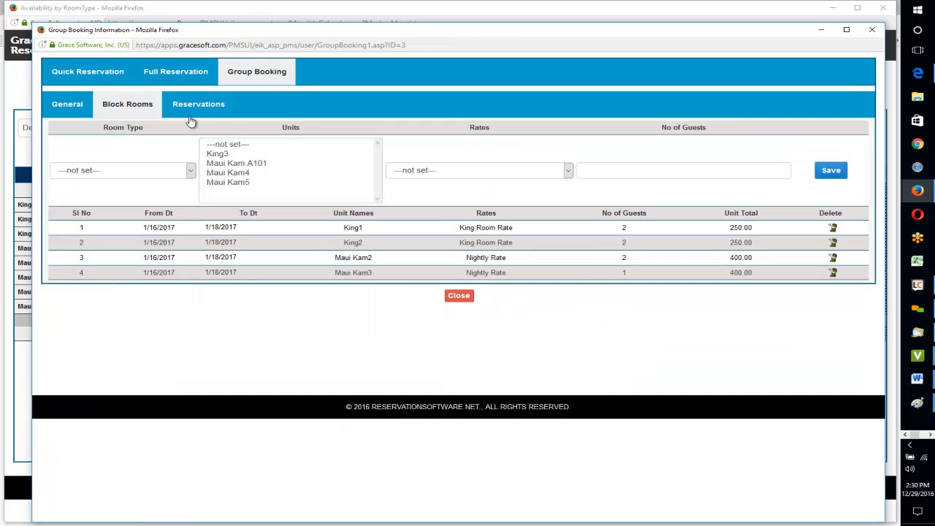
pyautogui.click(198, 105)
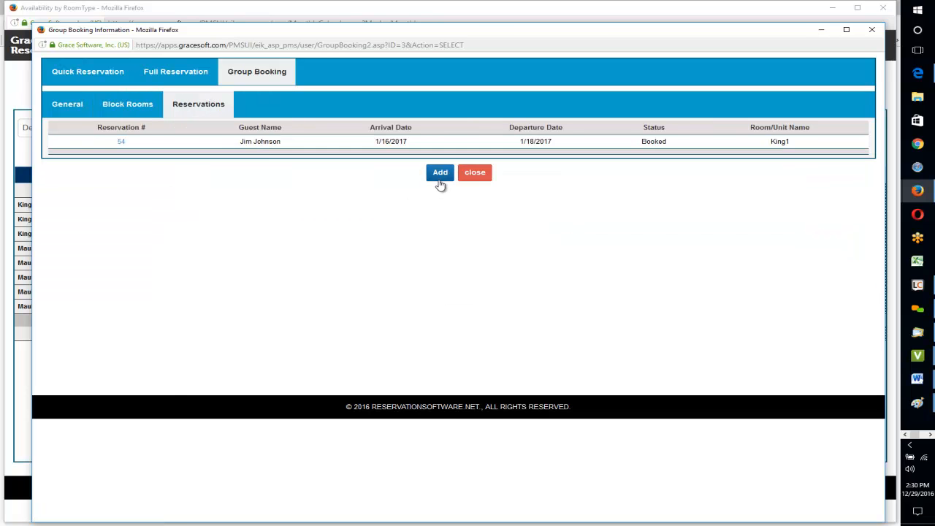
pyautogui.click(872, 30)
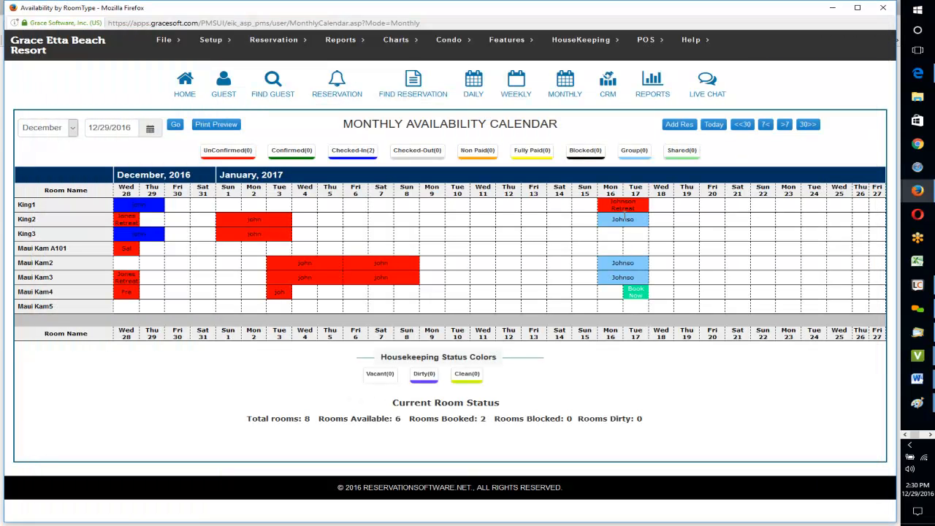
# Open the King1 reservation of the Johnson Retreat group from the calendar, review its stay details, and close it.
pyautogui.moveTo(619, 207)
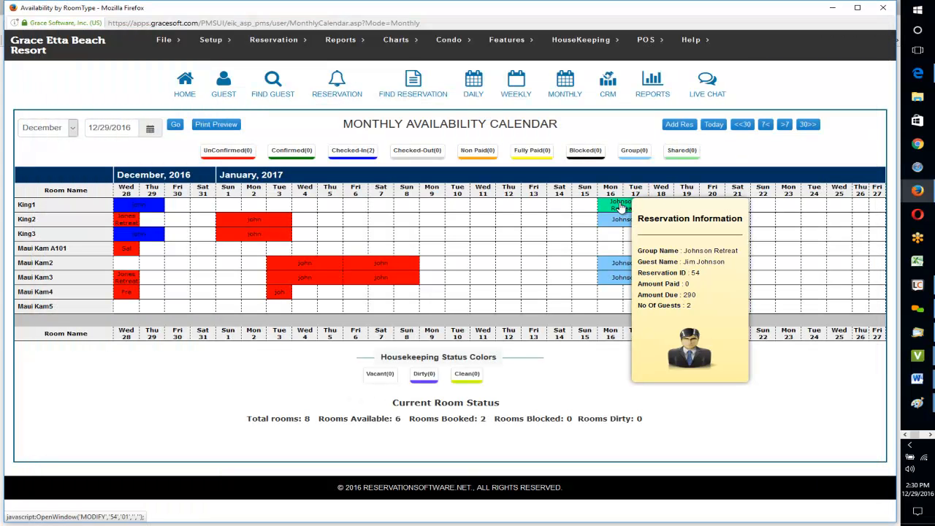
pyautogui.click(619, 207)
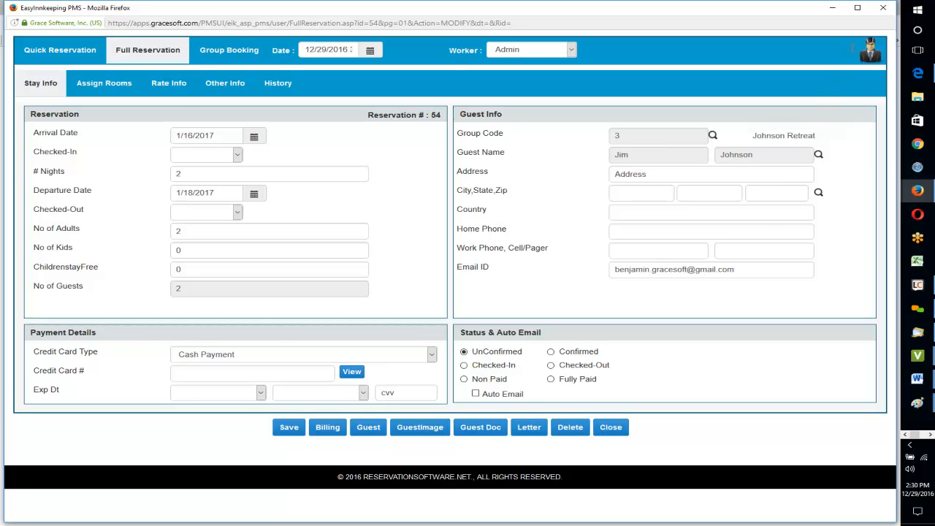
pyautogui.click(881, 8)
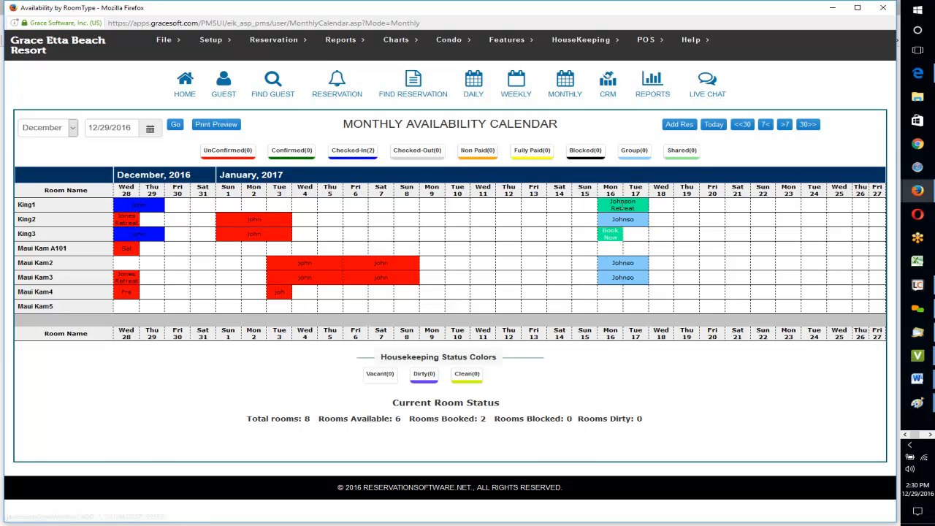
pyautogui.moveTo(623, 210)
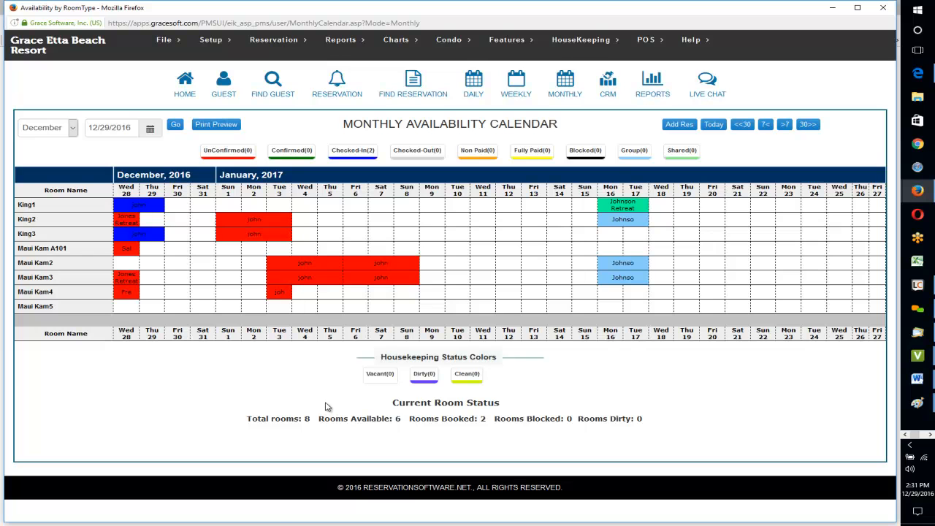
# Go to the list of group bookings, open the Johnson Retreat entry for viewing, and close it.
pyautogui.moveTo(263, 38)
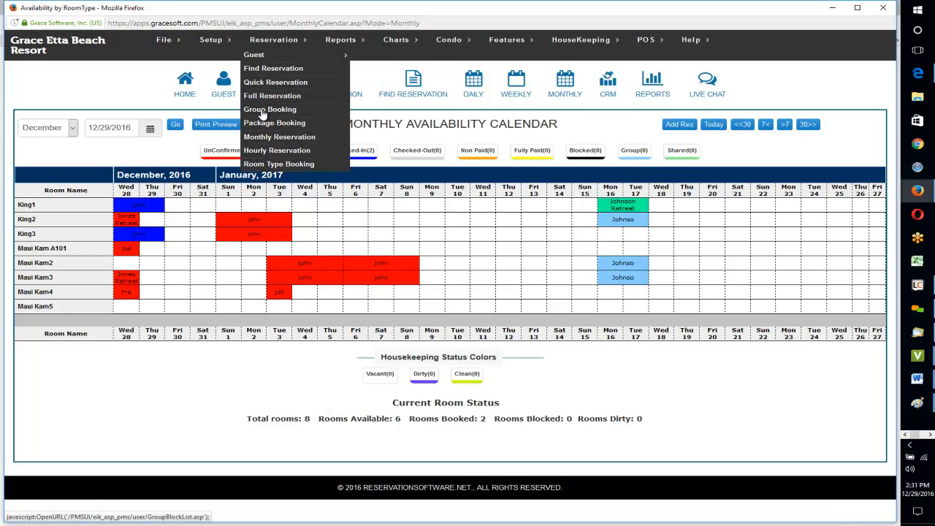
pyautogui.click(263, 114)
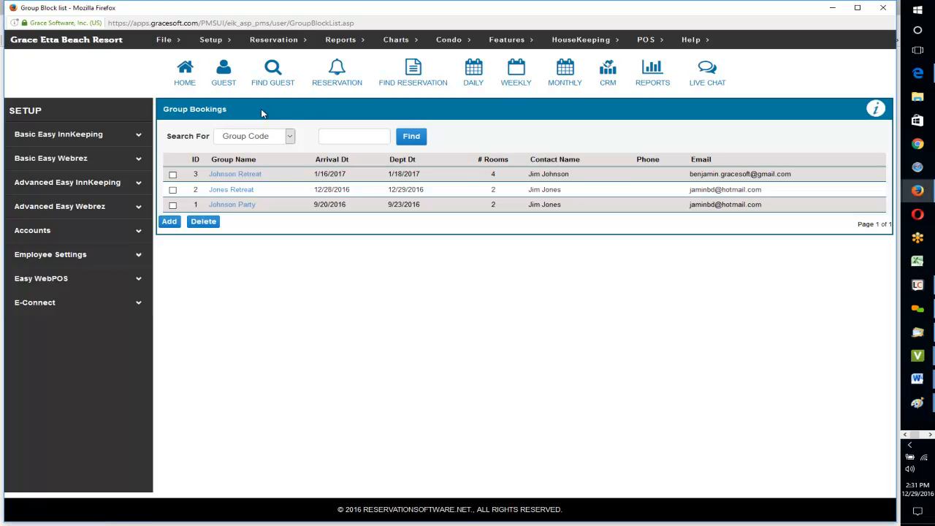
pyautogui.click(241, 177)
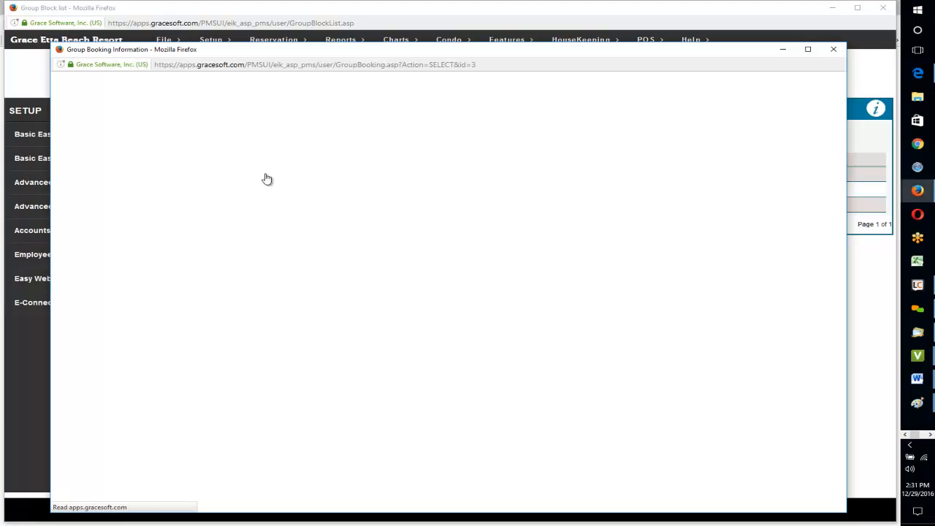
pyautogui.click(834, 49)
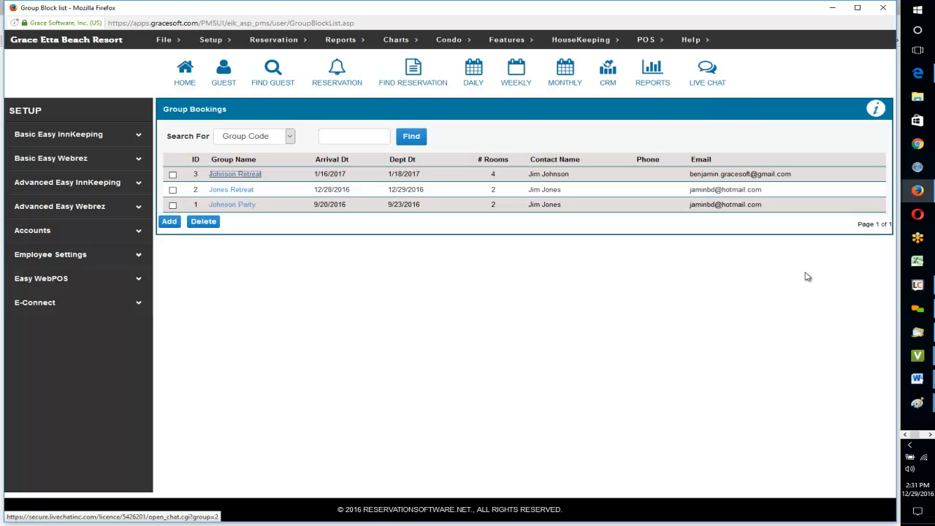
pyautogui.click(923, 194)
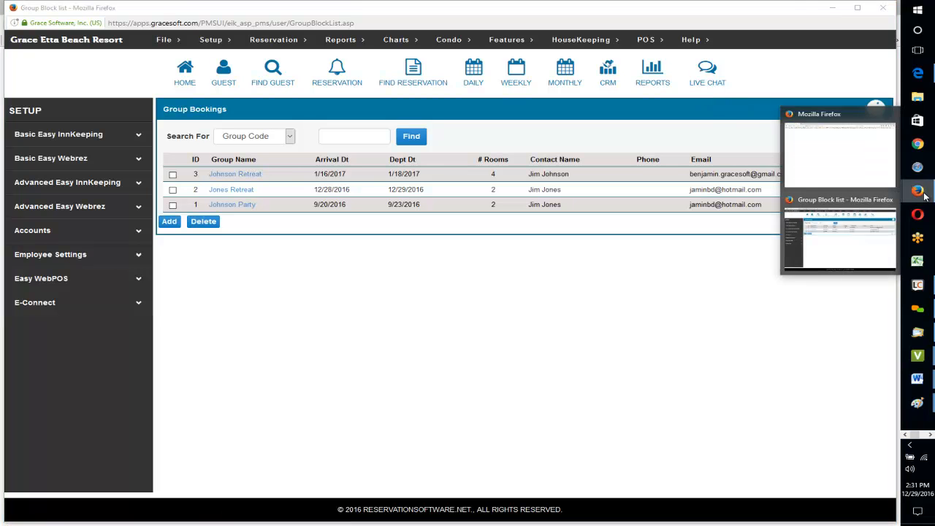
pyautogui.click(828, 128)
pyautogui.click(136, 11)
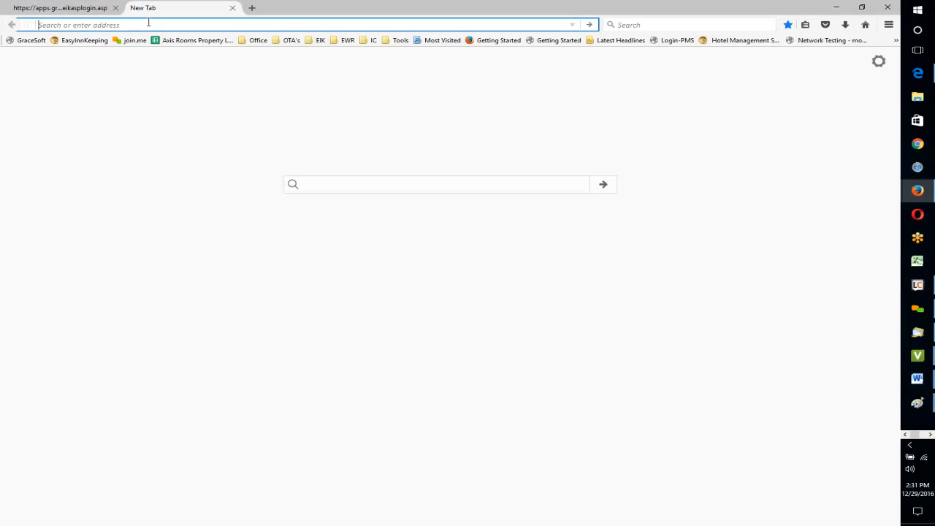
pyautogui.write('www.easyinnkeeping.c')
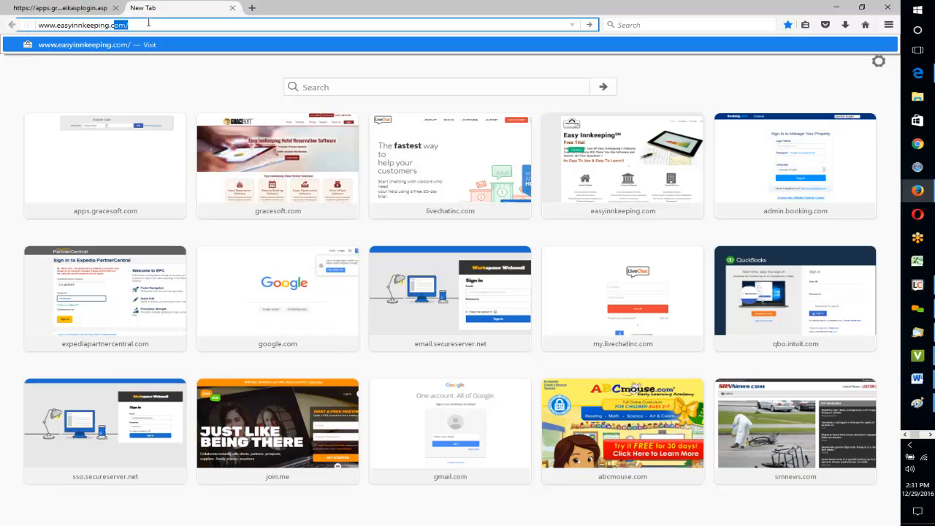
pyautogui.press('Return')
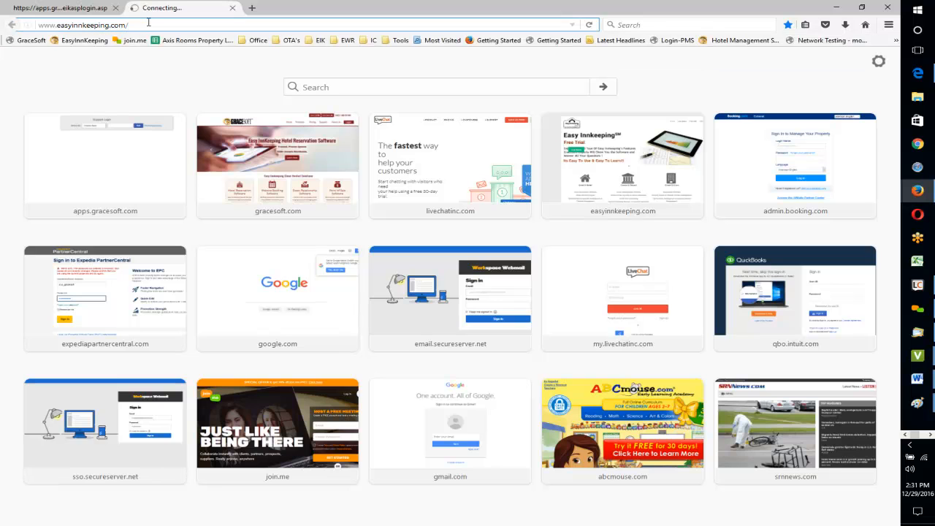